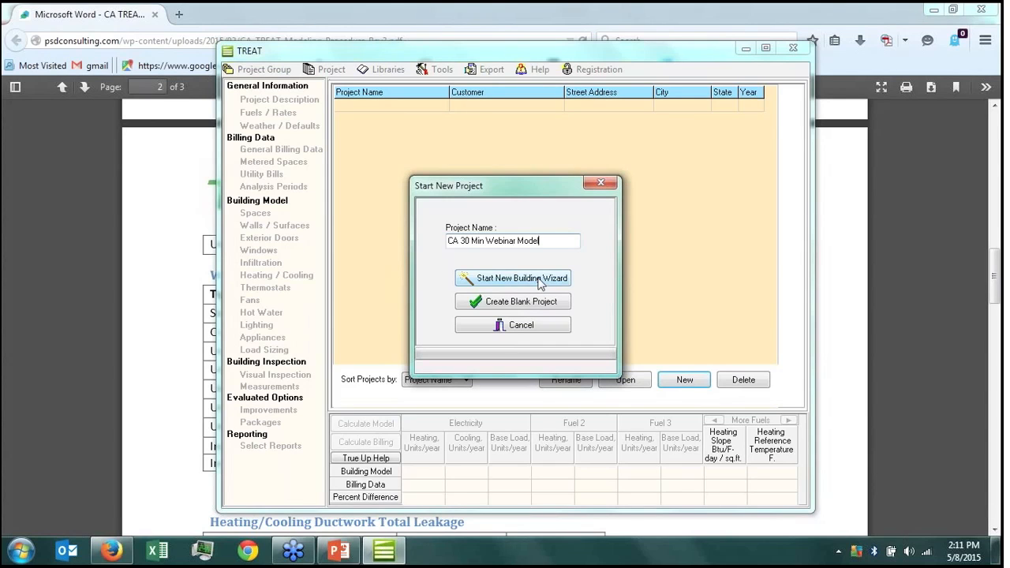
# Start the new building wizard for the project and set the long-term weather location to CA, Bakersfield Meadows.
pyautogui.click(540, 283)
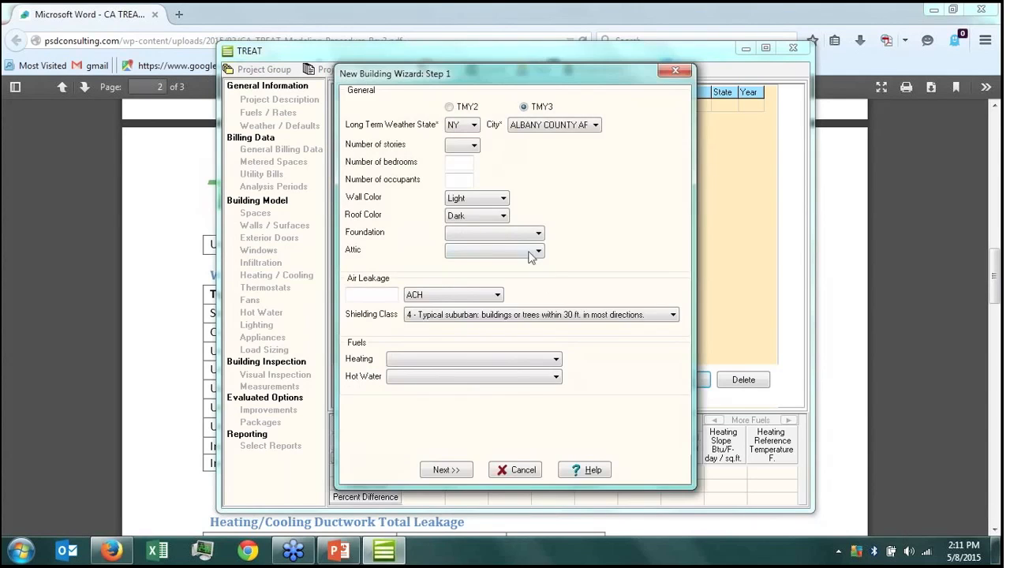
pyautogui.click(472, 127)
pyautogui.scroll(8, 472, 245)
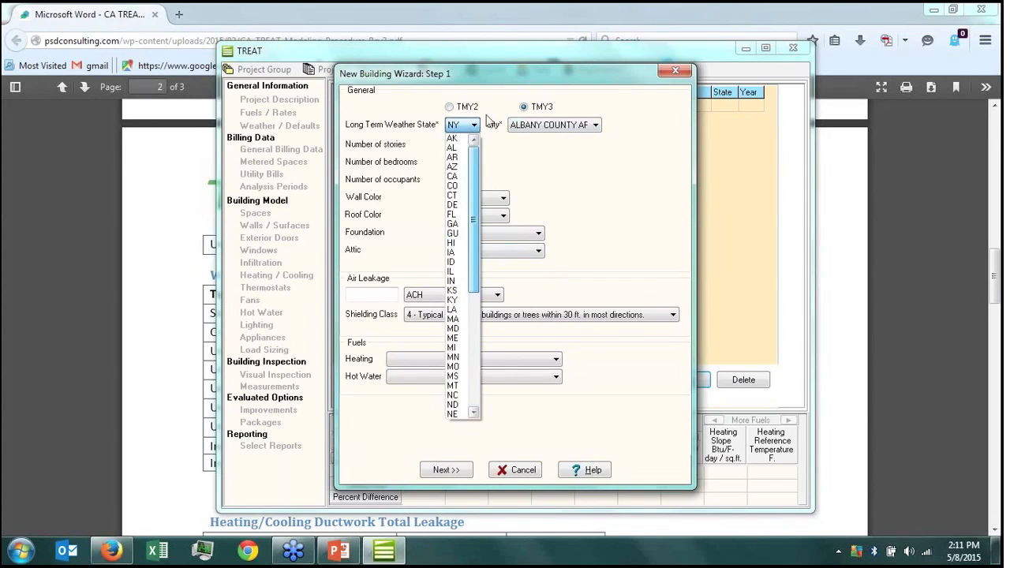
pyautogui.click(457, 177)
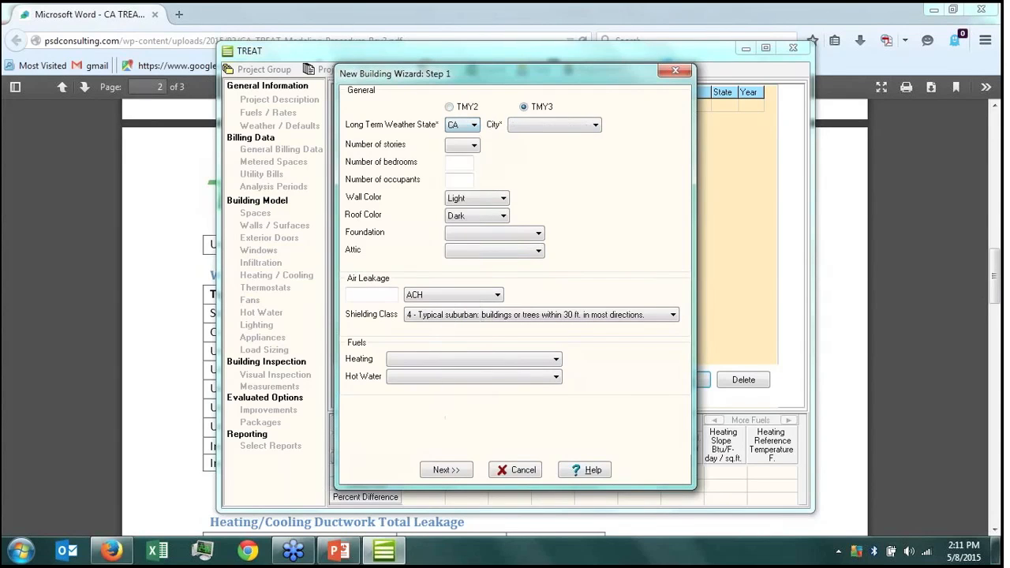
pyautogui.click(565, 128)
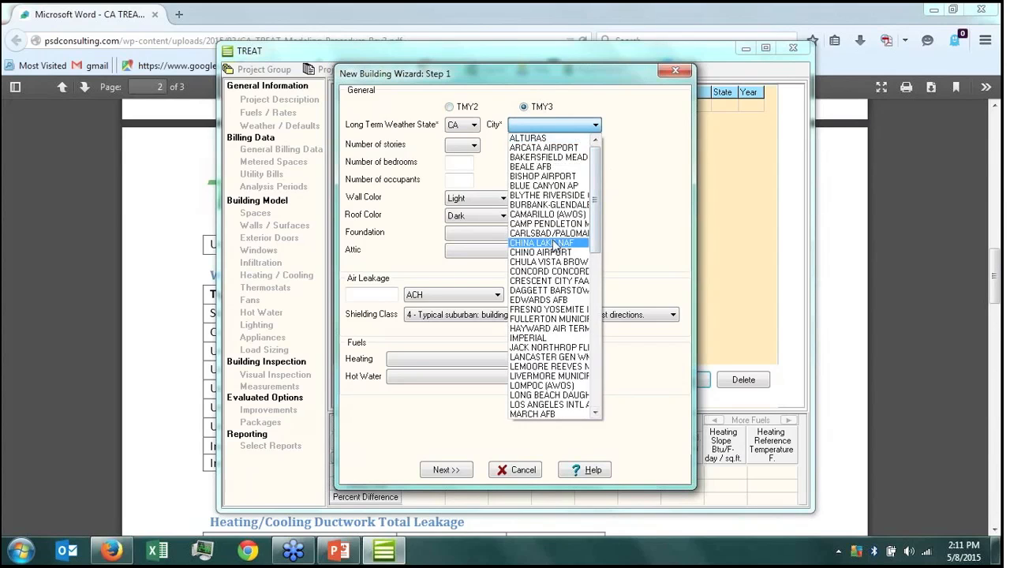
pyautogui.click(562, 158)
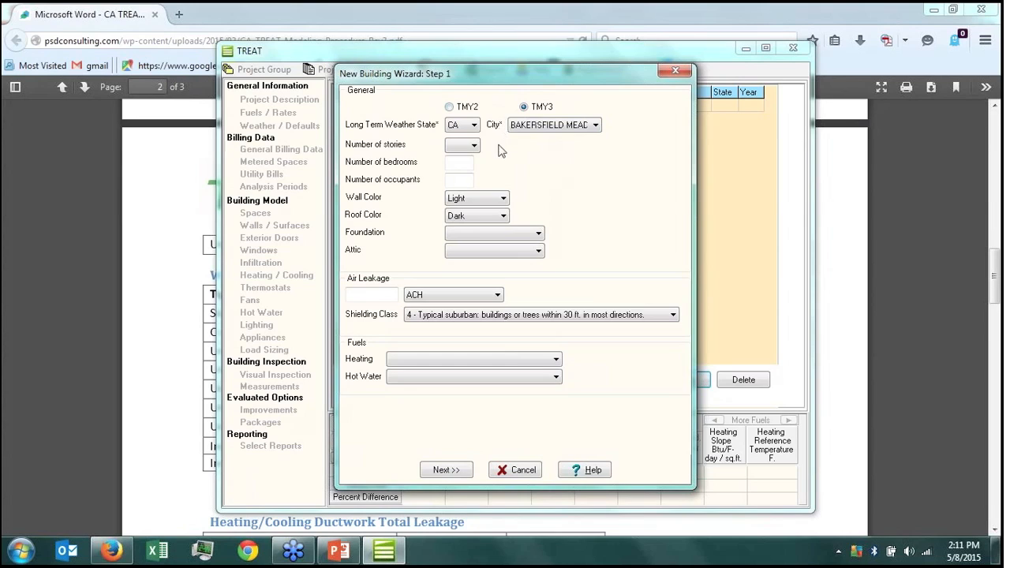
# Set the building to 2 stories, 2 bedrooms and 3 occupants.
pyautogui.click(474, 147)
pyautogui.click(460, 167)
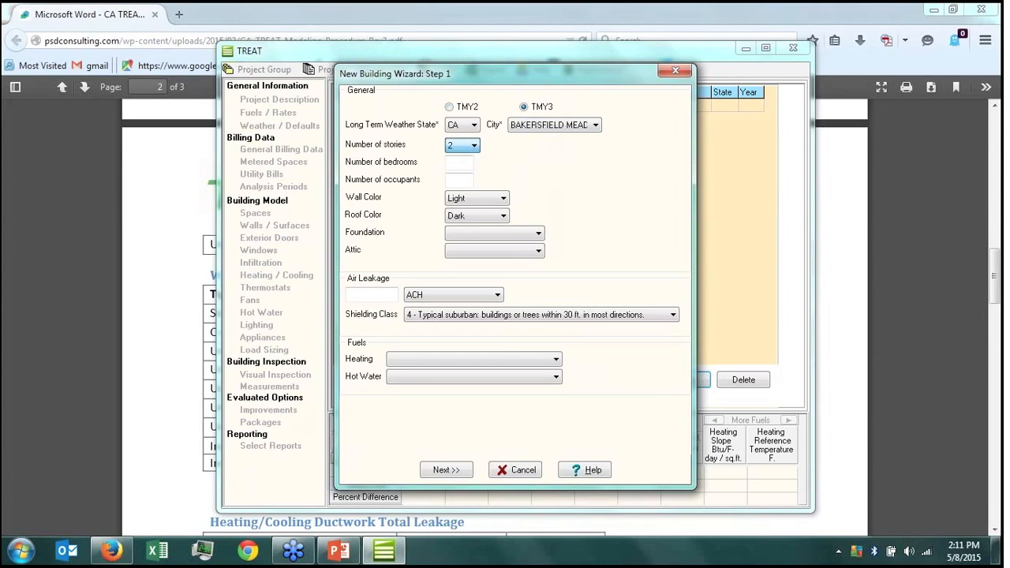
pyautogui.click(459, 165)
pyautogui.write('2')
pyautogui.press('Tab')
pyautogui.write('3')
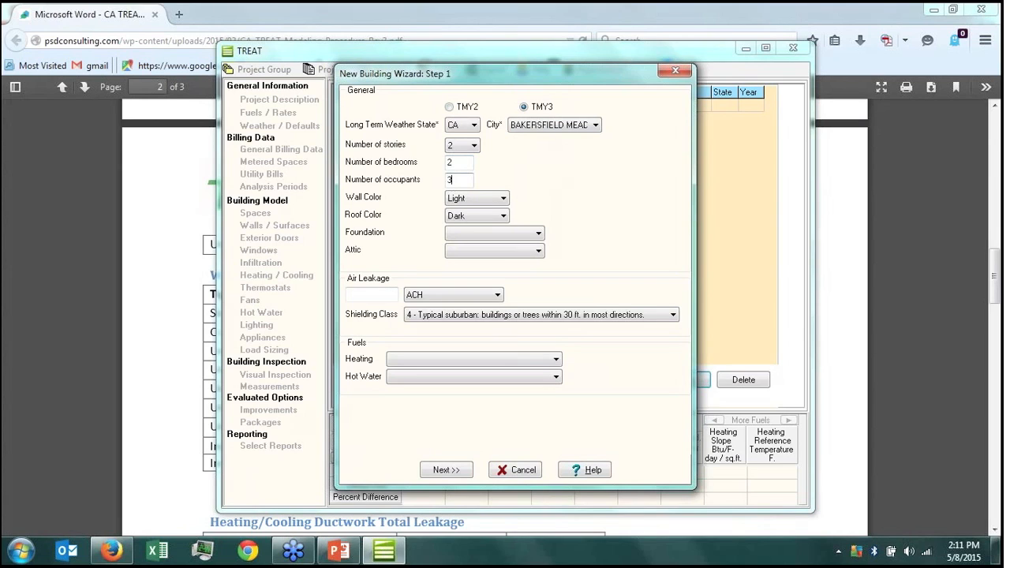
# Set the wall color to Medium and the foundation to Slab-on-grade.
pyautogui.click(463, 200)
pyautogui.click(464, 218)
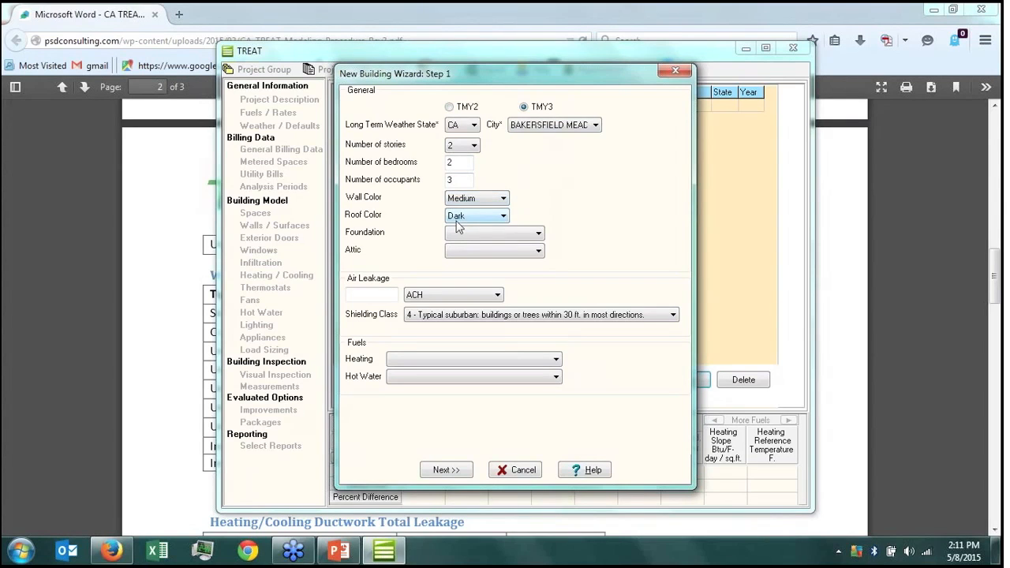
pyautogui.click(468, 236)
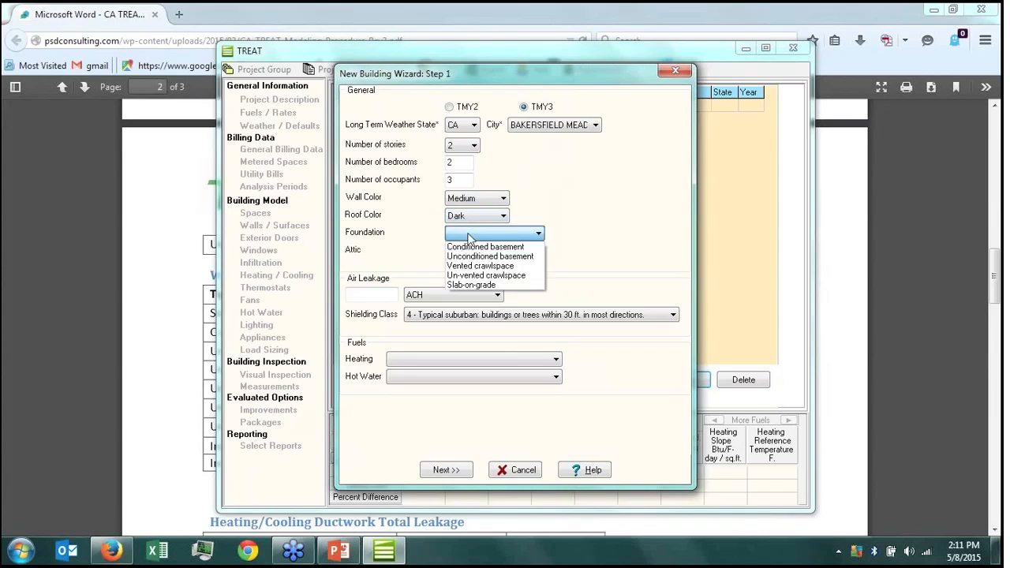
pyautogui.click(477, 284)
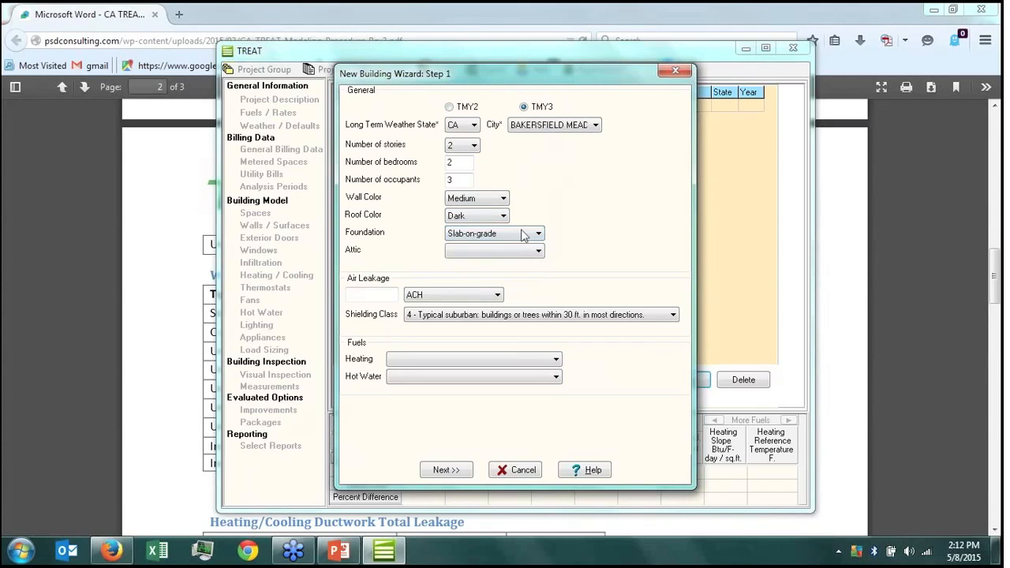
# Try the Unconditioned basement foundation option and return the foundation to Slab-on-grade.
pyautogui.click(511, 253)
pyautogui.click(515, 251)
pyautogui.click(540, 236)
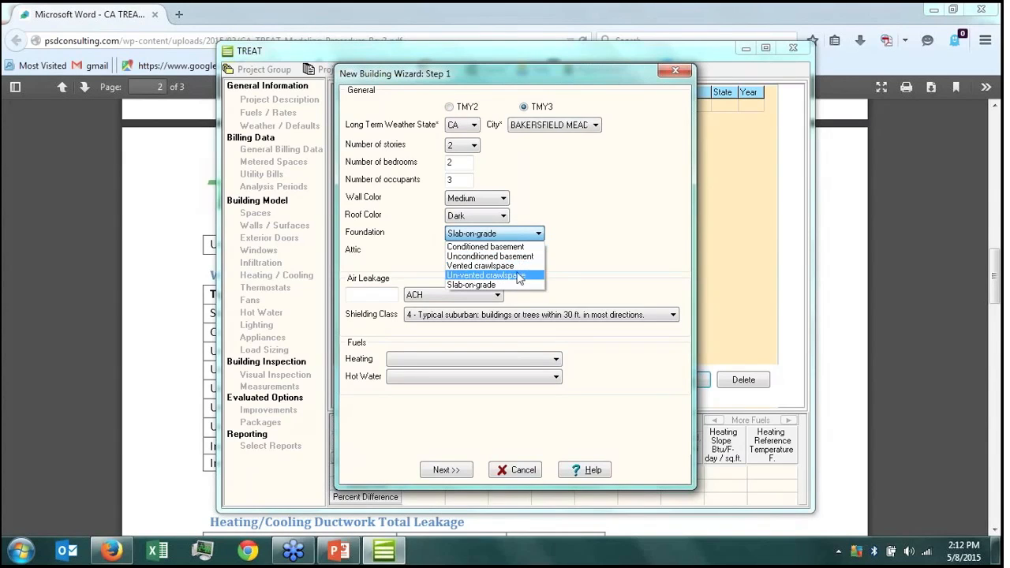
pyautogui.click(523, 256)
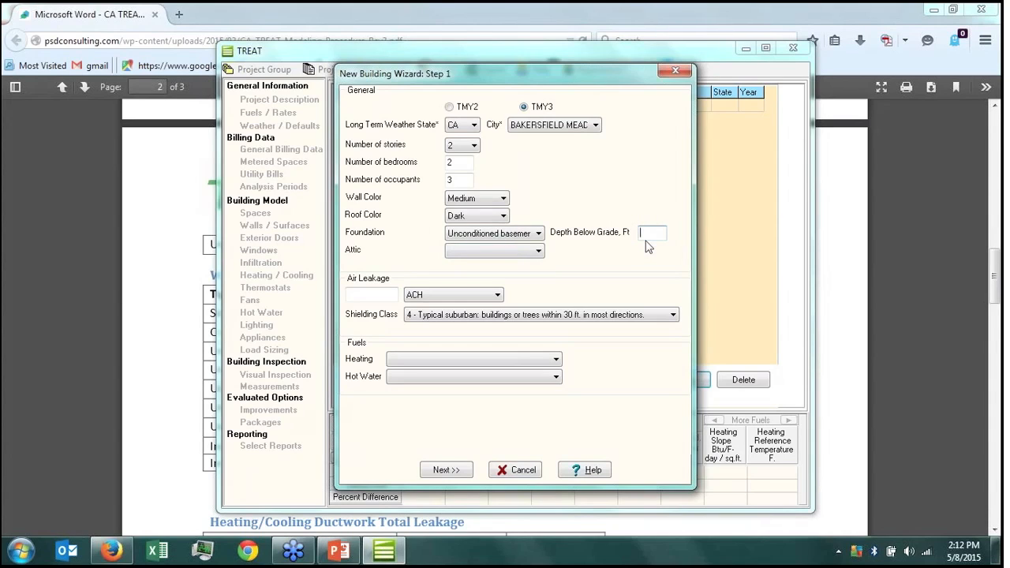
pyautogui.click(530, 235)
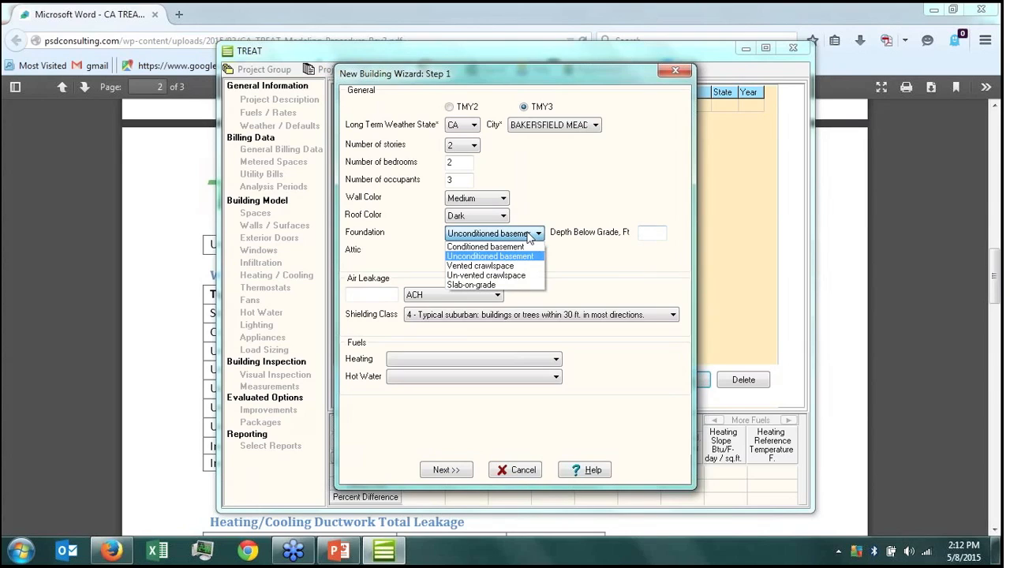
pyautogui.click(485, 286)
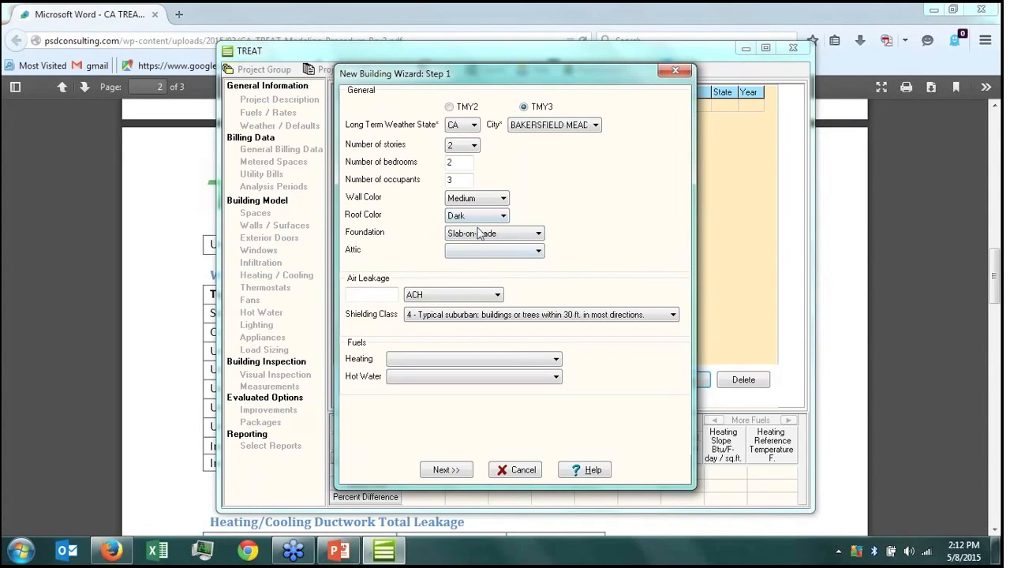
# Set the attic to Vented and enter an air leakage of 3000 CFM50.
pyautogui.click(541, 252)
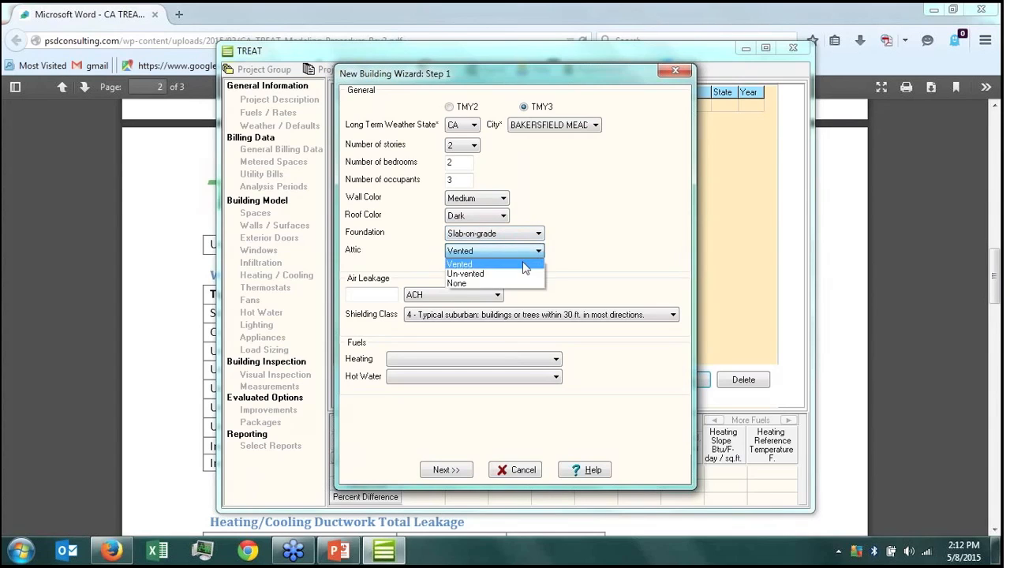
pyautogui.click(531, 264)
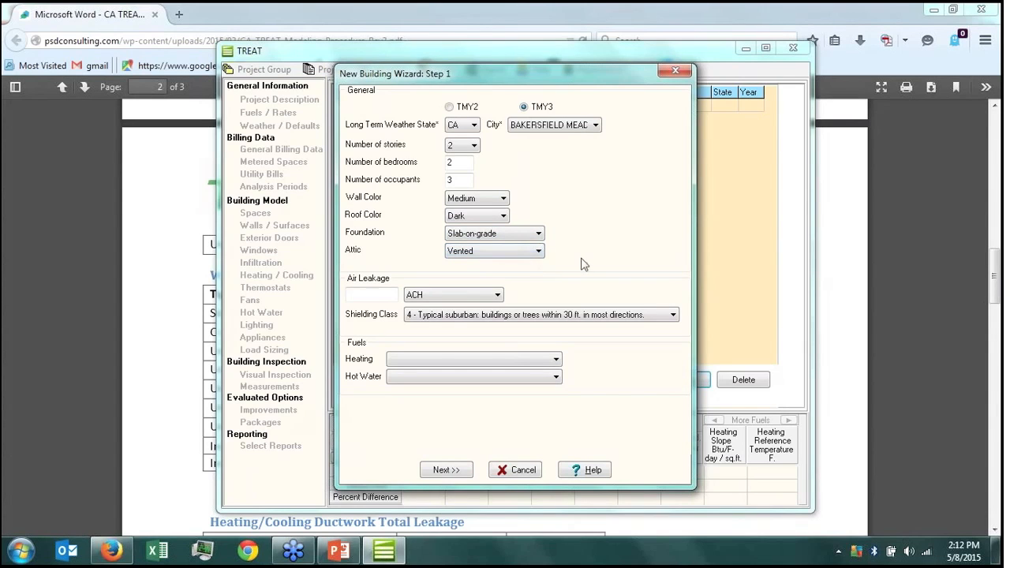
pyautogui.click(368, 291)
pyautogui.click(438, 296)
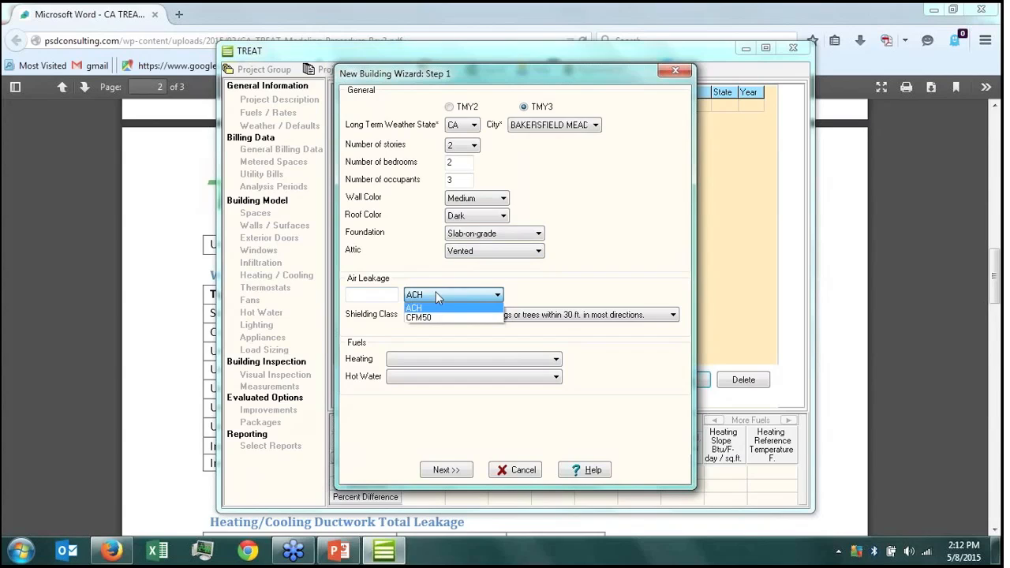
pyautogui.click(422, 316)
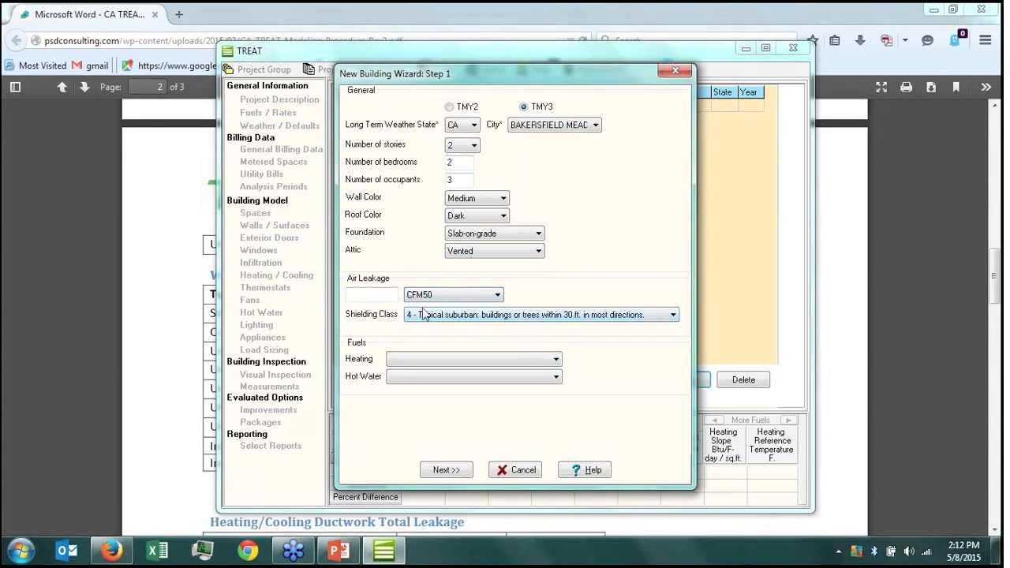
pyautogui.click(379, 297)
pyautogui.write('3000')
# Choose Natural gas as the fuel for both heating and hot water and continue to the wizard's second page.
pyautogui.click(538, 361)
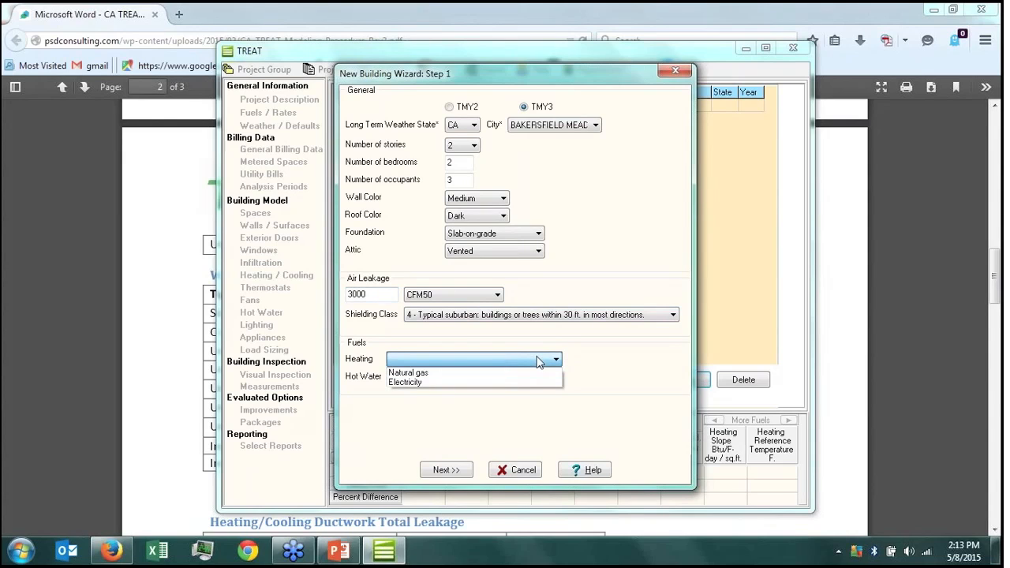
pyautogui.click(540, 373)
pyautogui.click(536, 377)
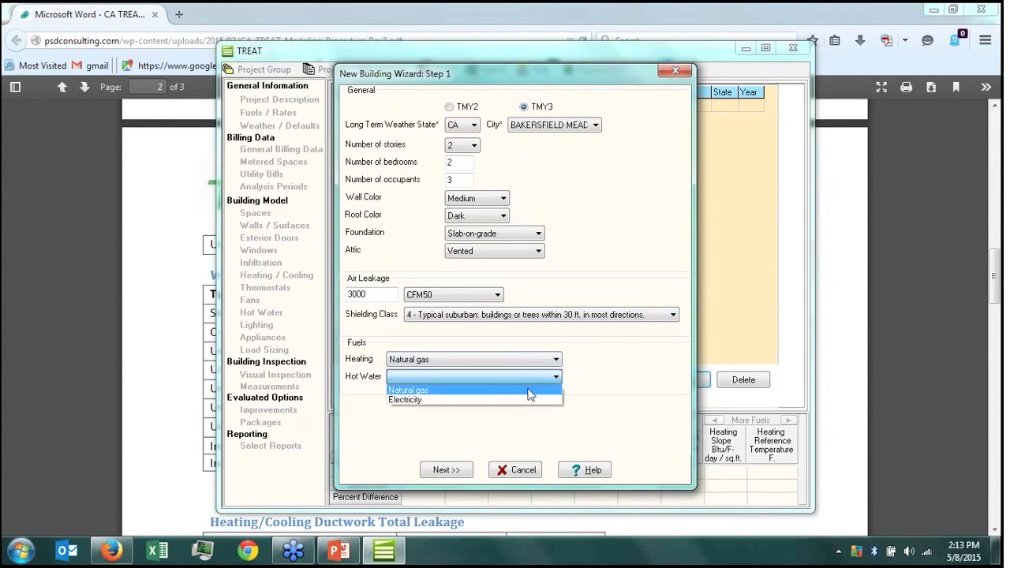
pyautogui.click(530, 391)
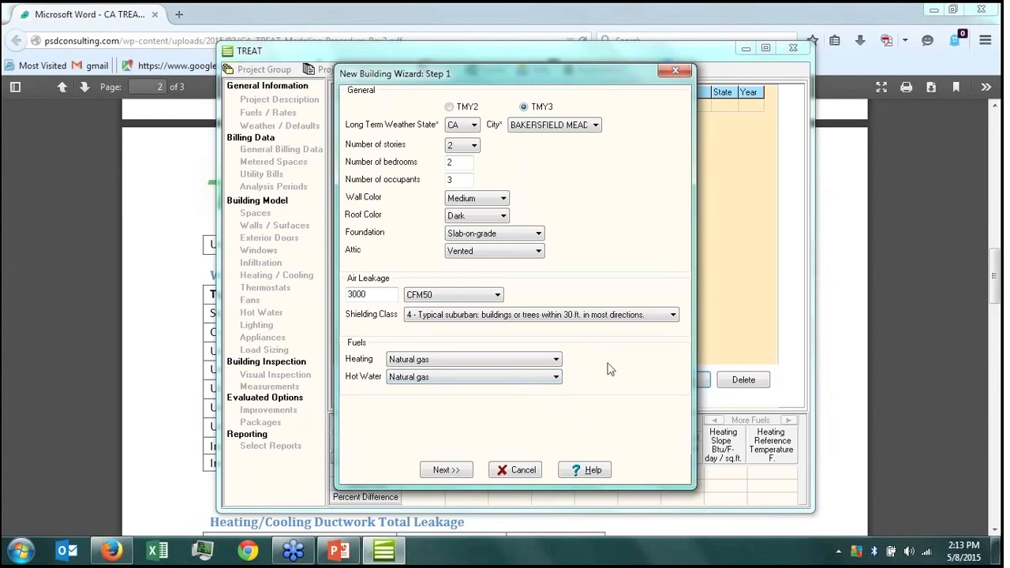
pyautogui.click(555, 361)
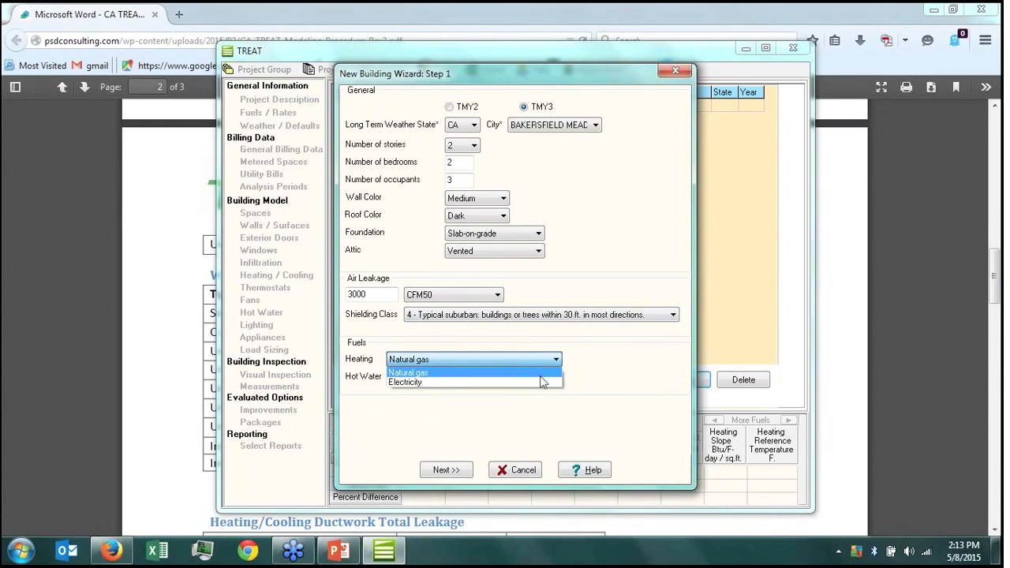
pyautogui.click(541, 376)
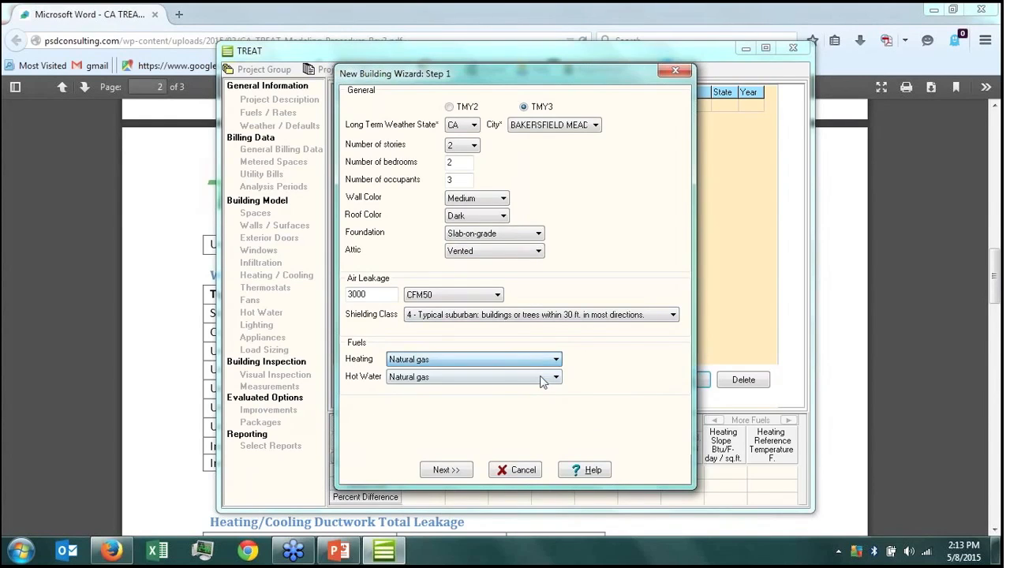
pyautogui.click(464, 472)
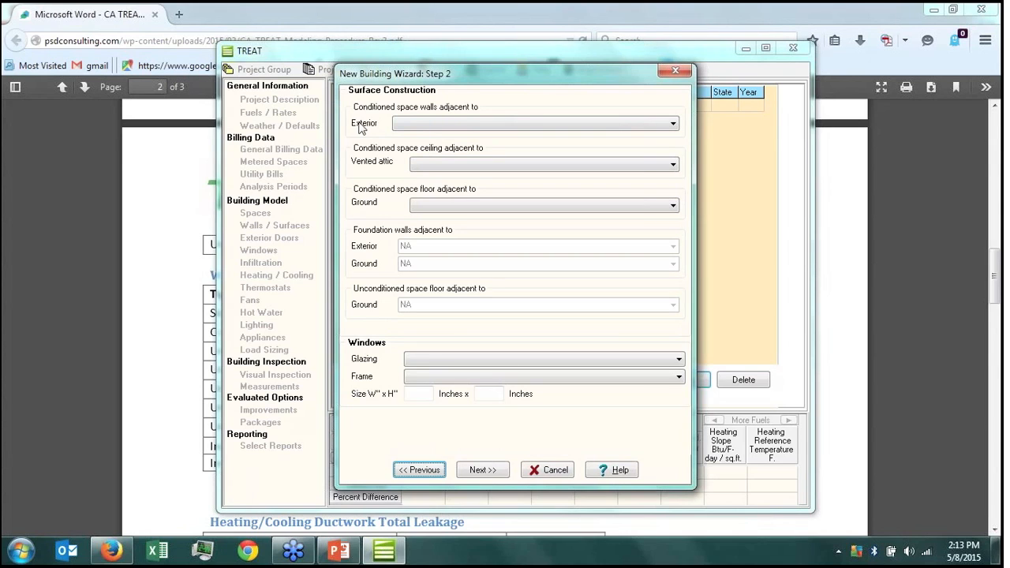
# Open the surfaces library for the exterior walls and filter it to Wood 2x4 frames with Fiberglass insulation.
pyautogui.click(455, 128)
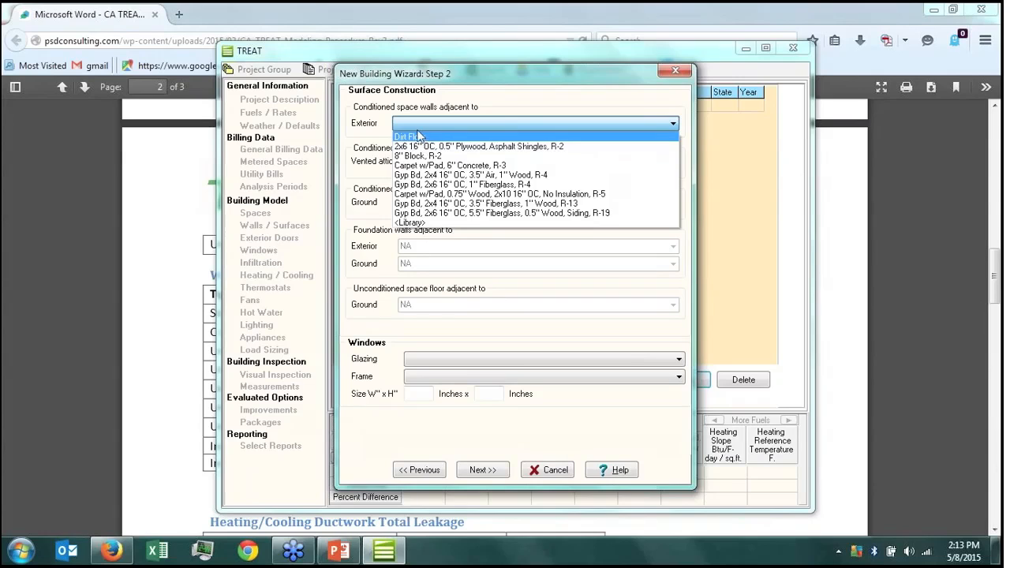
pyautogui.click(411, 223)
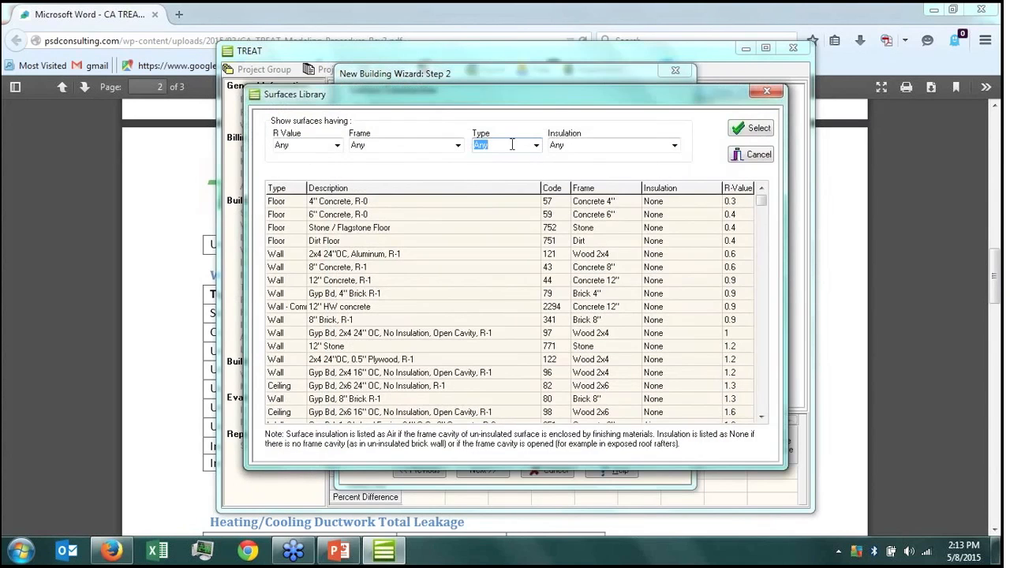
pyautogui.click(456, 146)
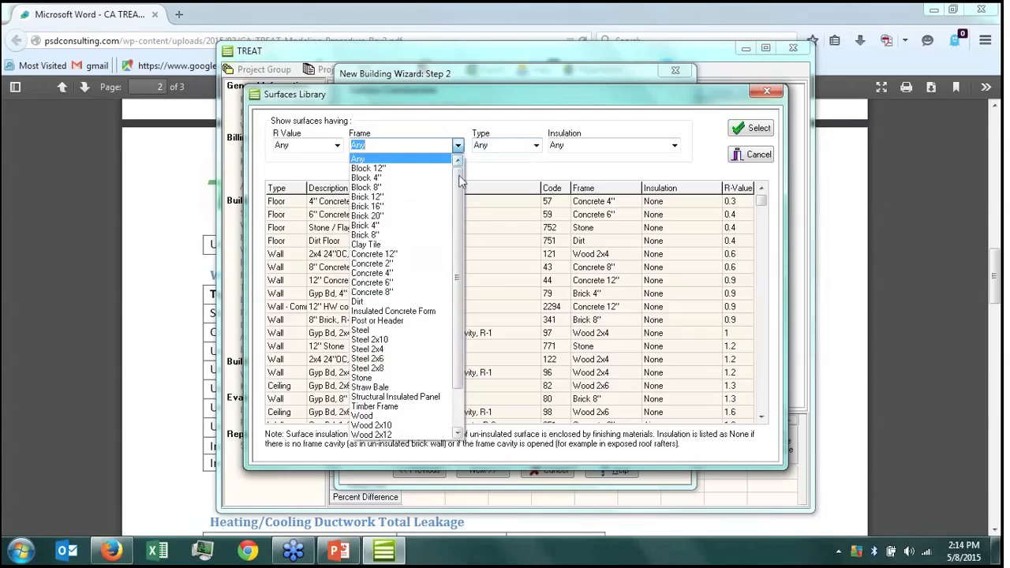
pyautogui.moveTo(461, 182); pyautogui.dragTo(461, 197)
pyautogui.click(420, 418)
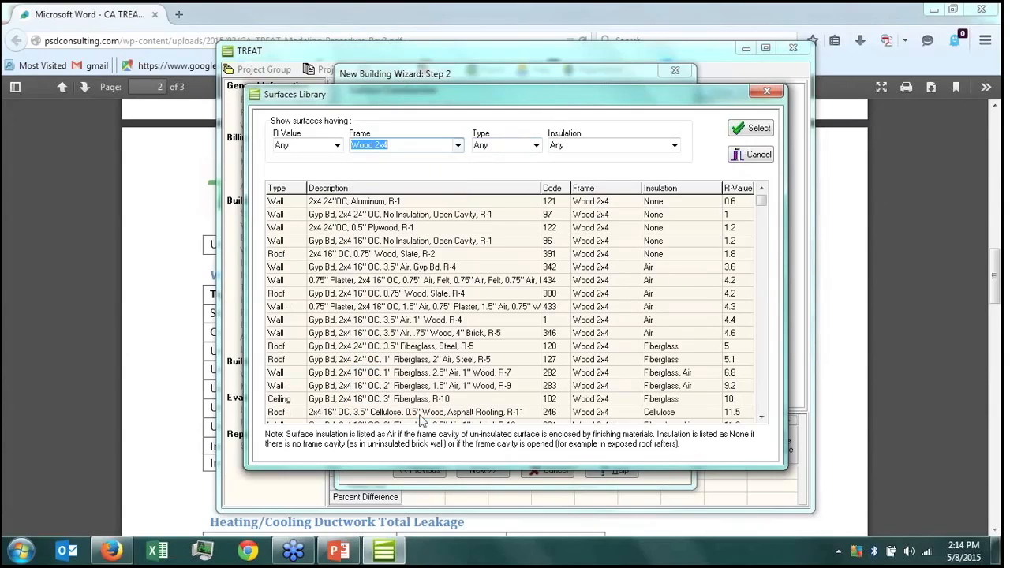
pyautogui.click(675, 147)
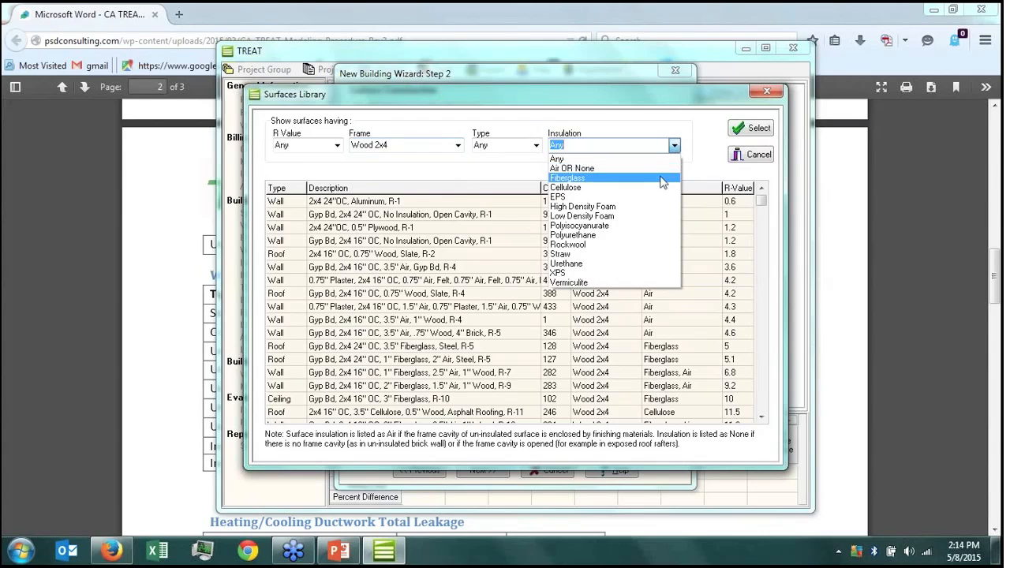
pyautogui.click(661, 178)
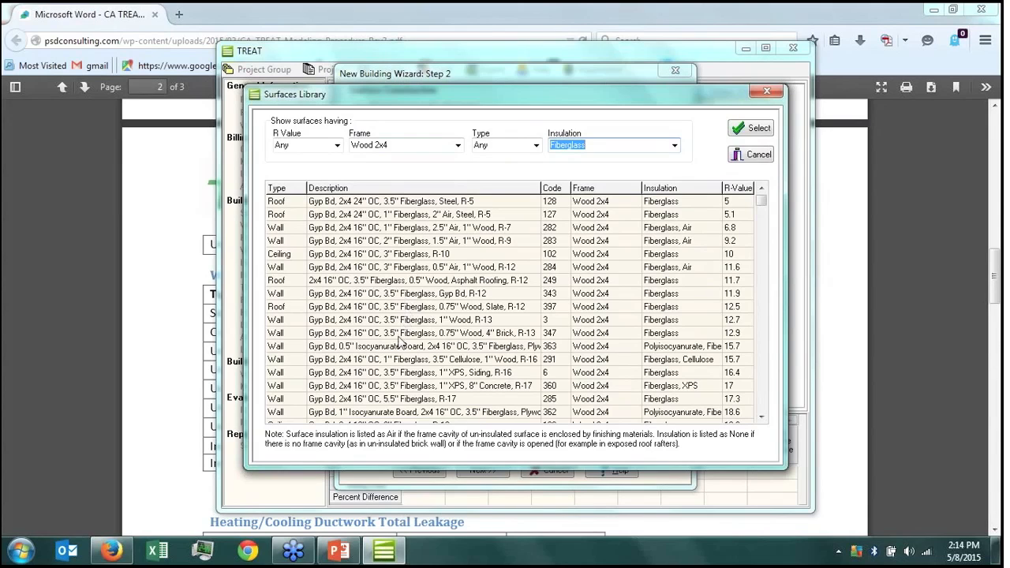
# Assign the surface Gyp Bd, 2x4 16" OC, 3.5" Fiberglass, 1" Wood, R-13 to the exterior walls.
pyautogui.click(402, 333)
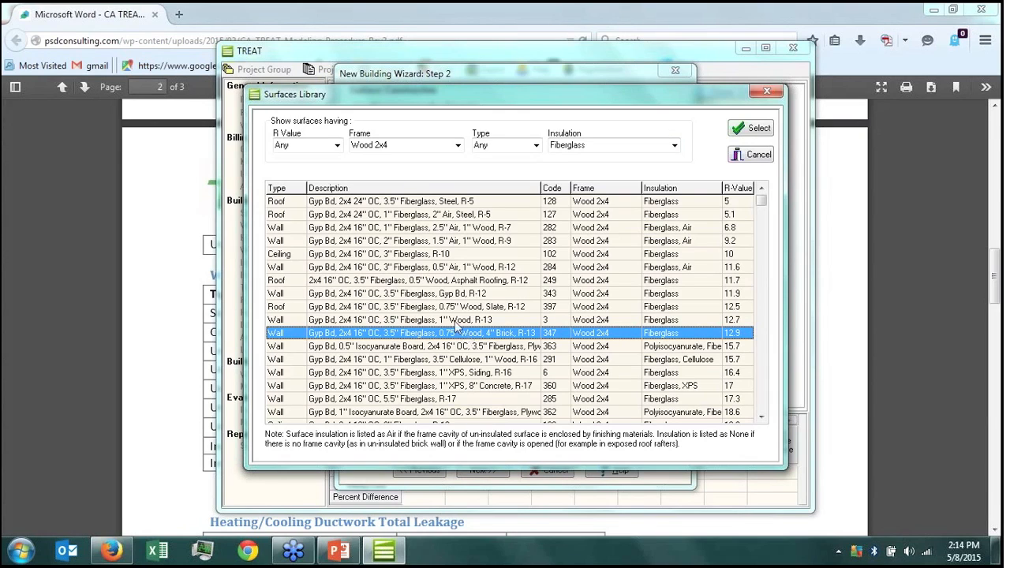
pyautogui.click(456, 323)
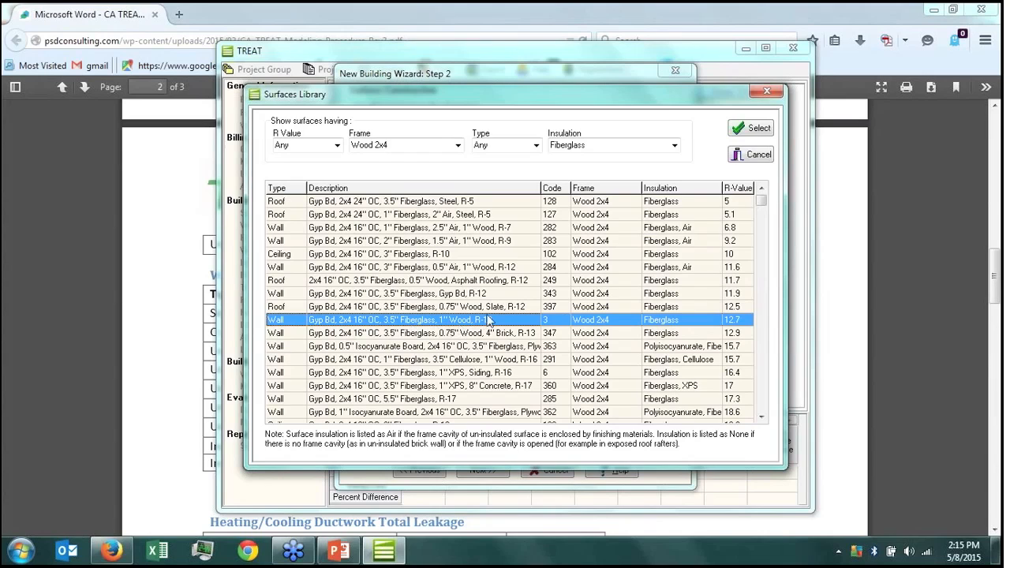
pyautogui.click(758, 136)
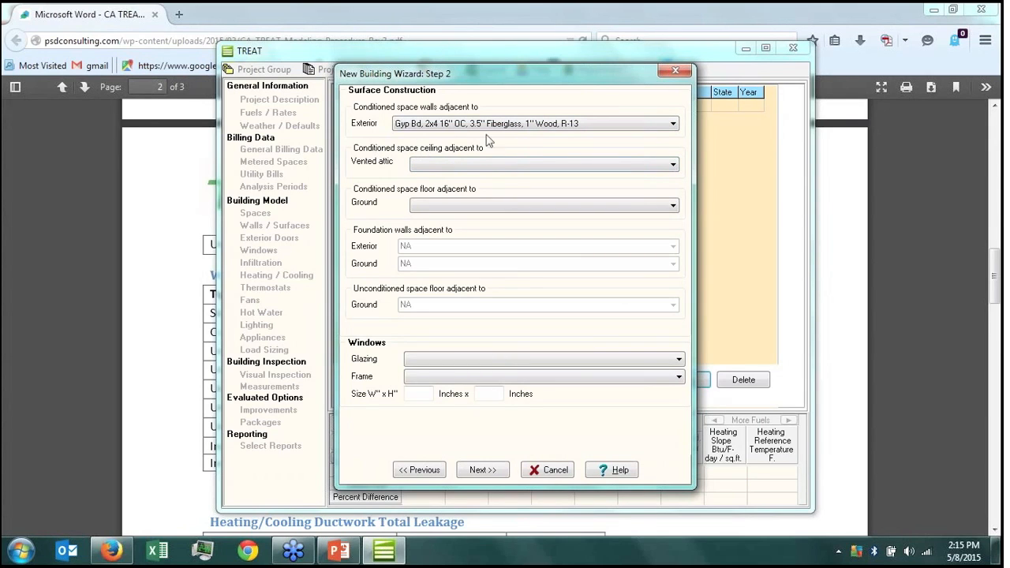
# Open the surfaces library for the ceiling adjacent to the vented attic and filter it to Wood 2x6 frames.
pyautogui.click(415, 164)
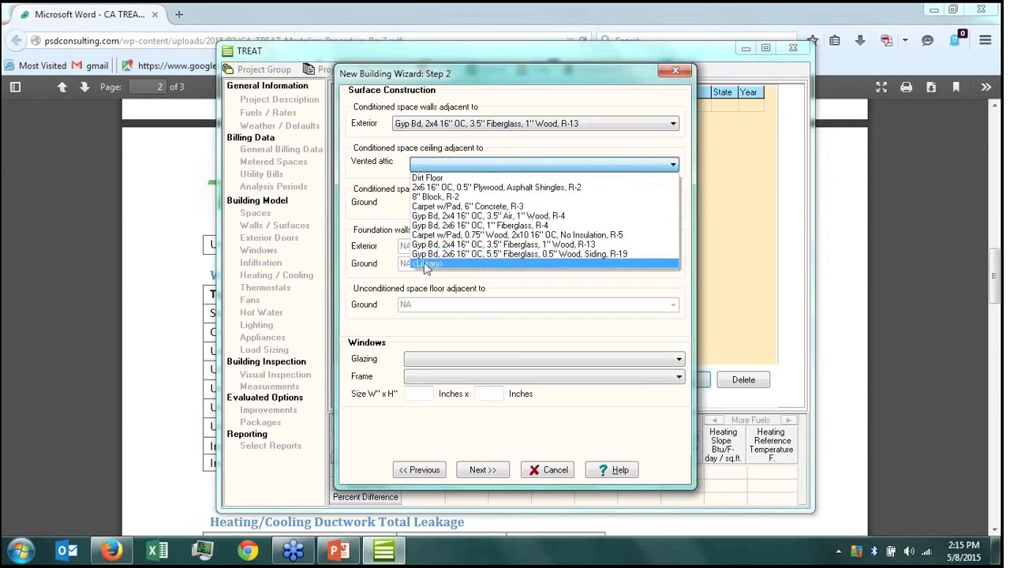
pyautogui.click(426, 264)
pyautogui.click(459, 146)
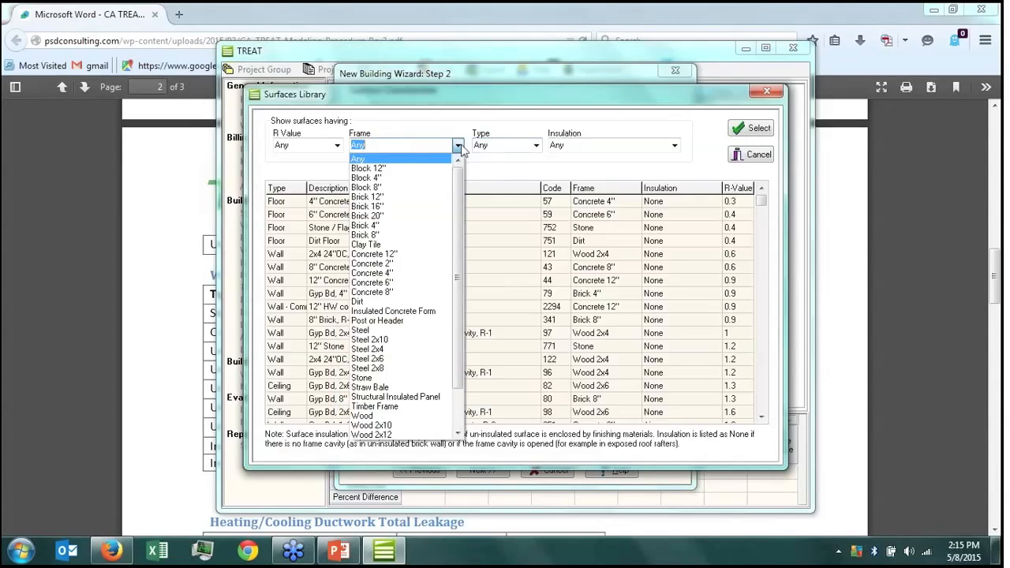
pyautogui.moveTo(460, 200); pyautogui.dragTo(455, 265)
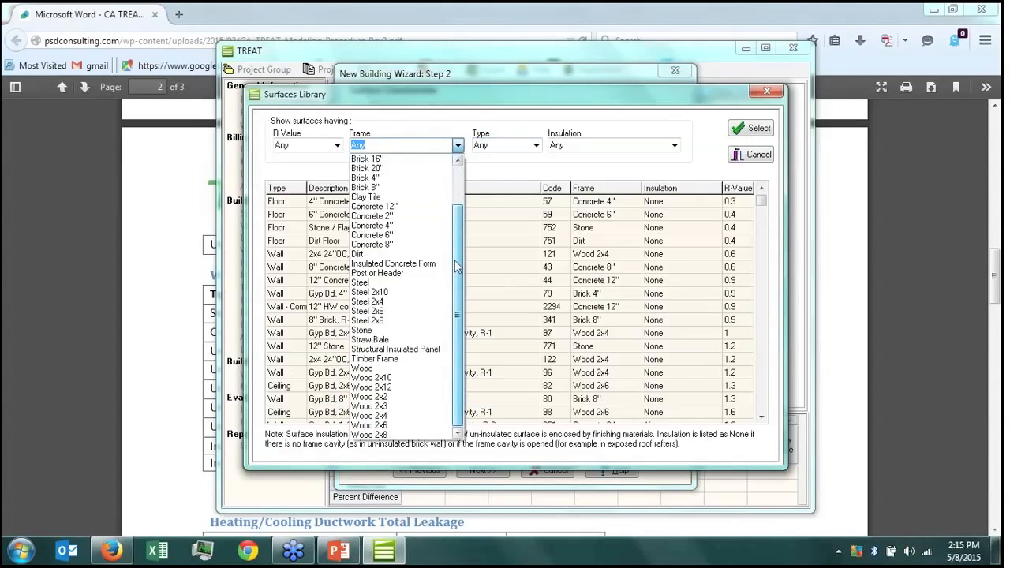
pyautogui.click(397, 426)
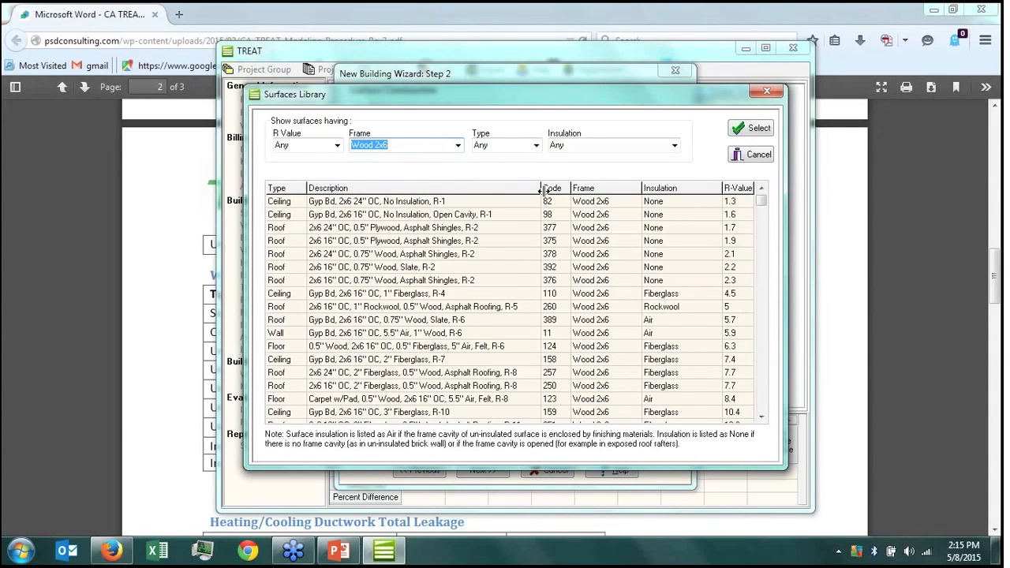
# Assign the ceiling surface Gyp Bd, 2x6 16" OC, No Insulation, Open Cavity, R-1 to the vented attic.
pyautogui.click(761, 418)
pyautogui.click(762, 418)
pyautogui.click(762, 418)
pyautogui.click(762, 418)
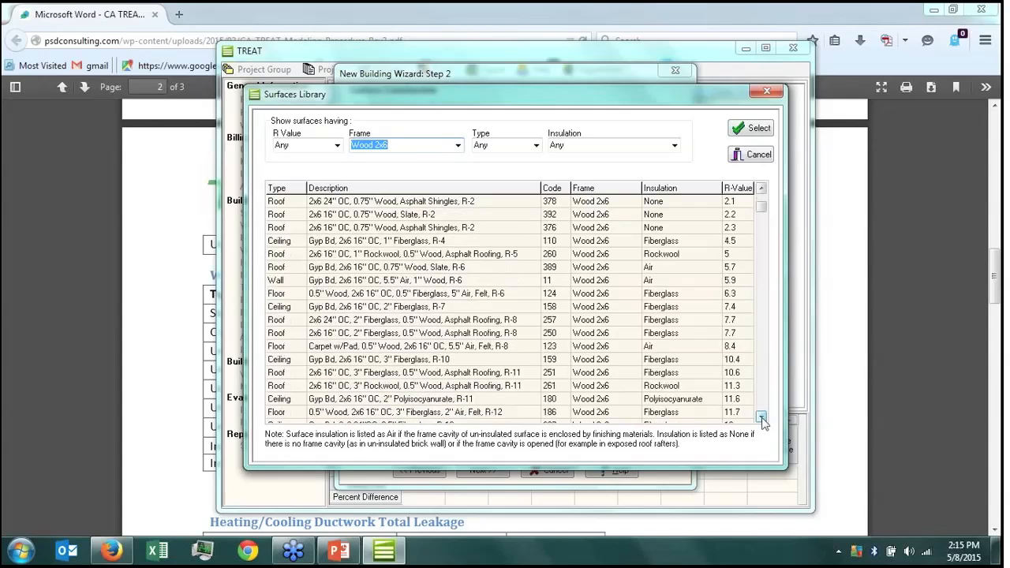
pyautogui.click(762, 418)
pyautogui.click(762, 418)
pyautogui.click(761, 419)
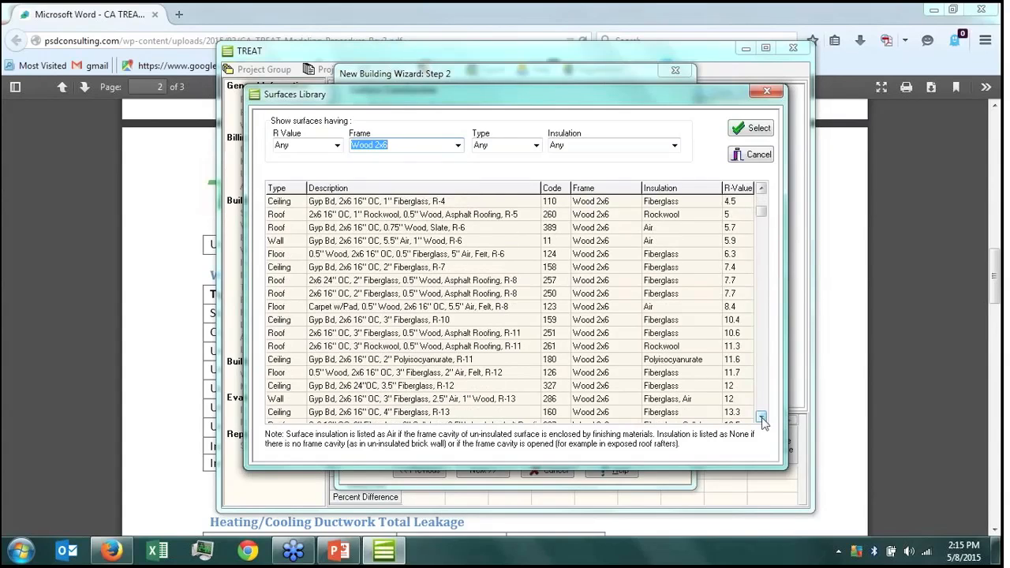
pyautogui.click(761, 202)
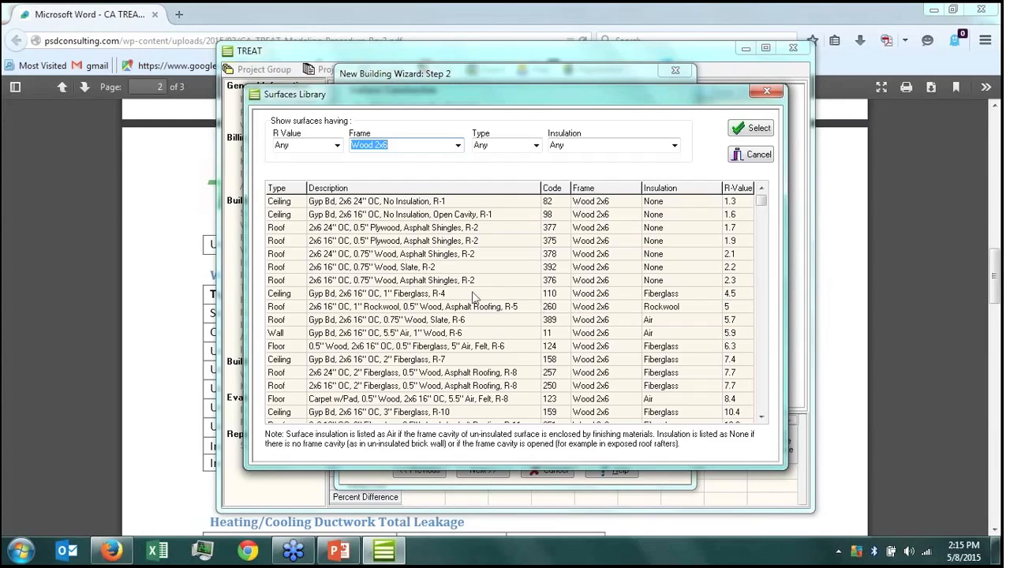
pyautogui.click(686, 202)
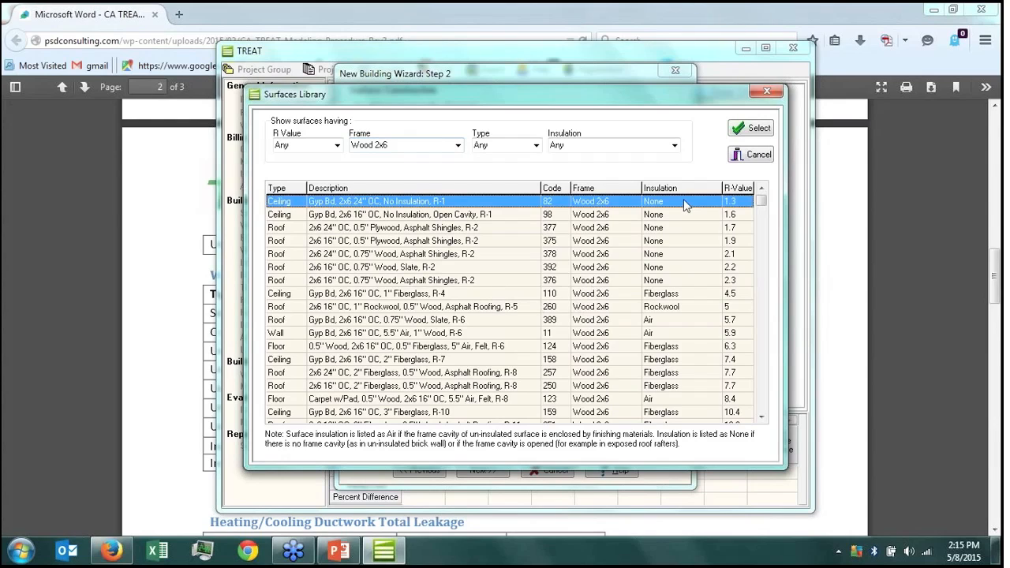
pyautogui.click(668, 215)
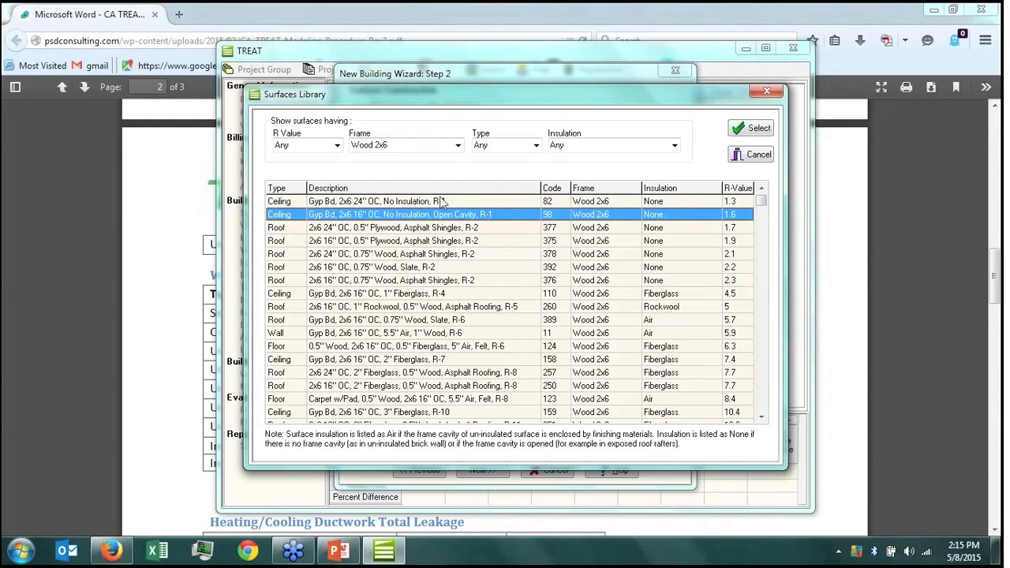
pyautogui.click(665, 322)
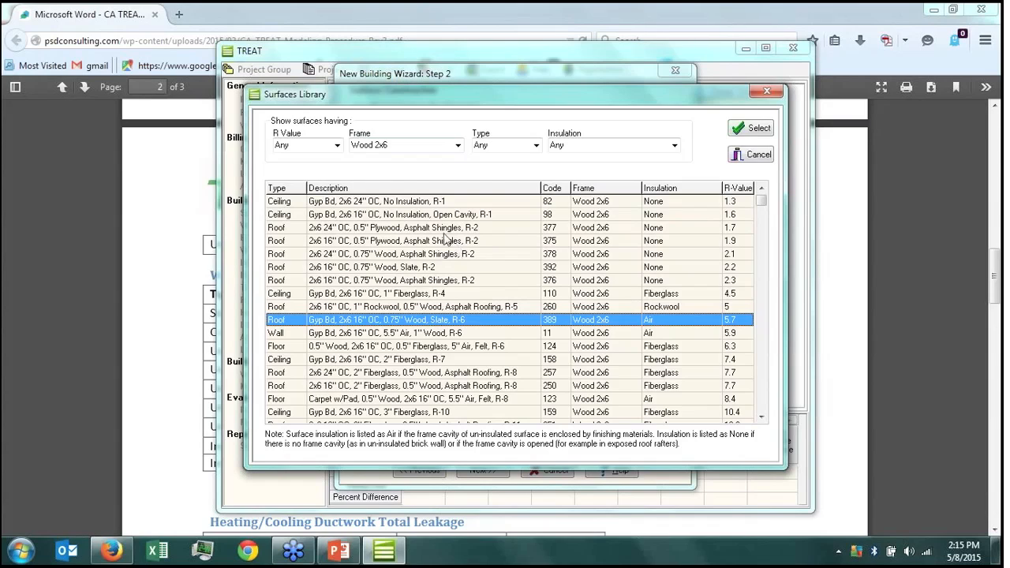
pyautogui.click(402, 215)
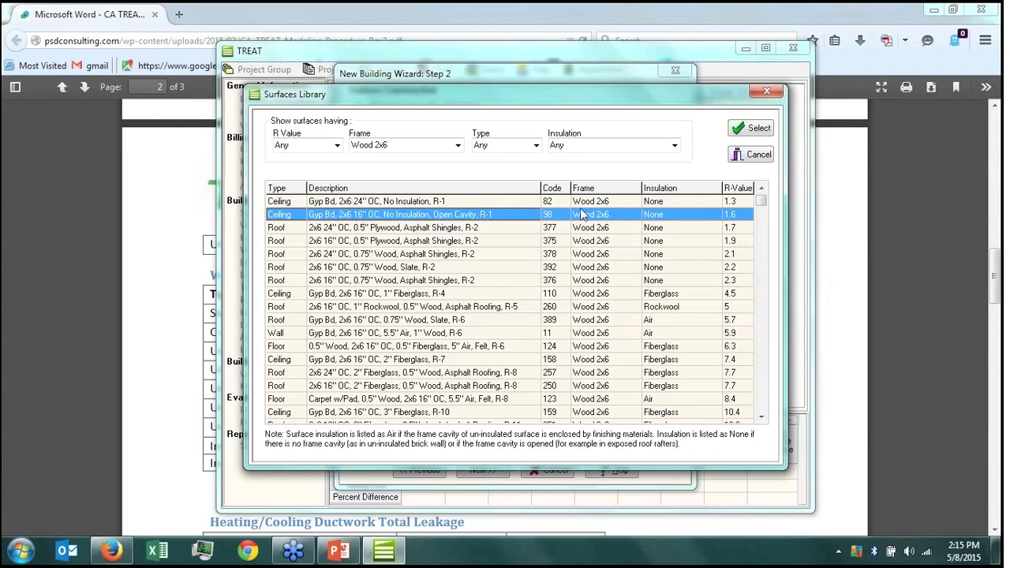
pyautogui.click(756, 131)
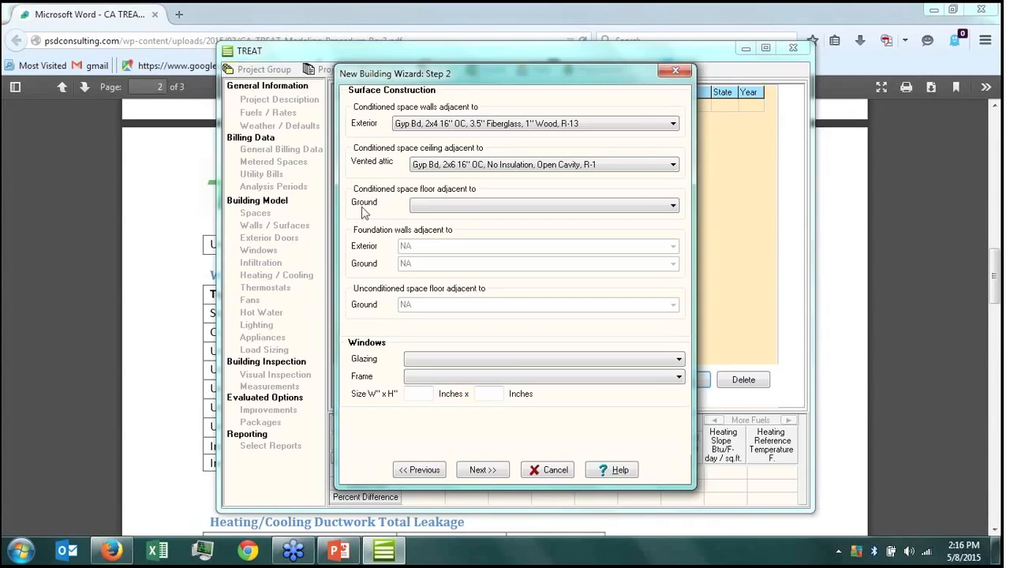
# Assign Carpet w/Pad, 6" Concrete, R-3 from the library's Concrete 6" frames to the conditioned space floor adjacent to ground.
pyautogui.click(417, 206)
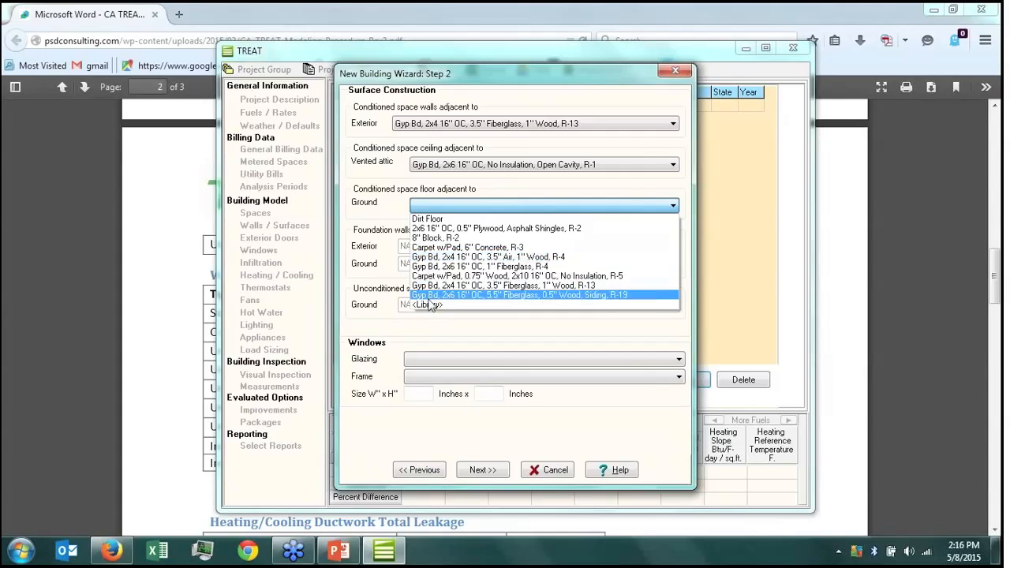
pyautogui.click(430, 299)
pyautogui.click(456, 145)
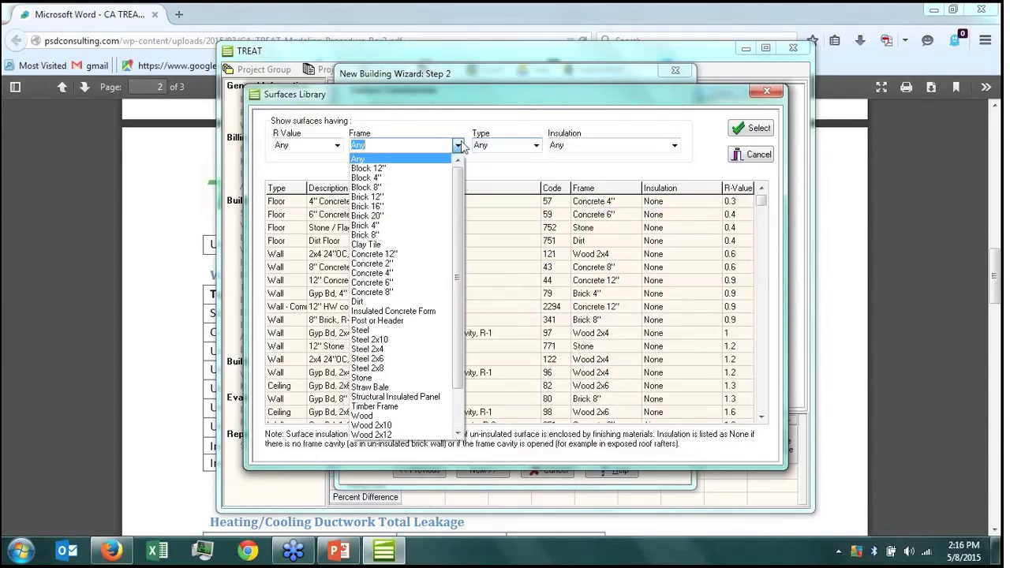
pyautogui.click(422, 283)
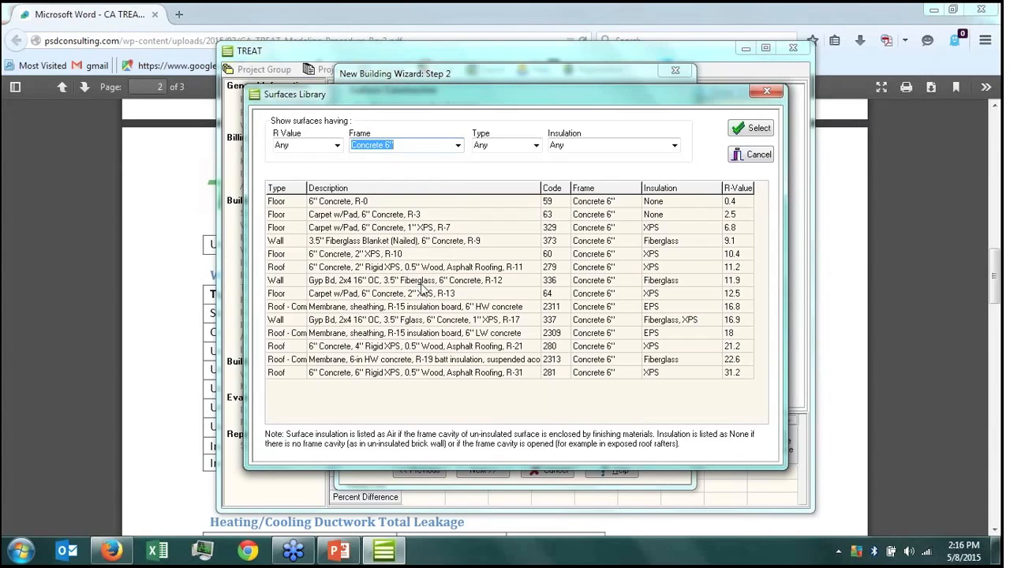
pyautogui.click(541, 215)
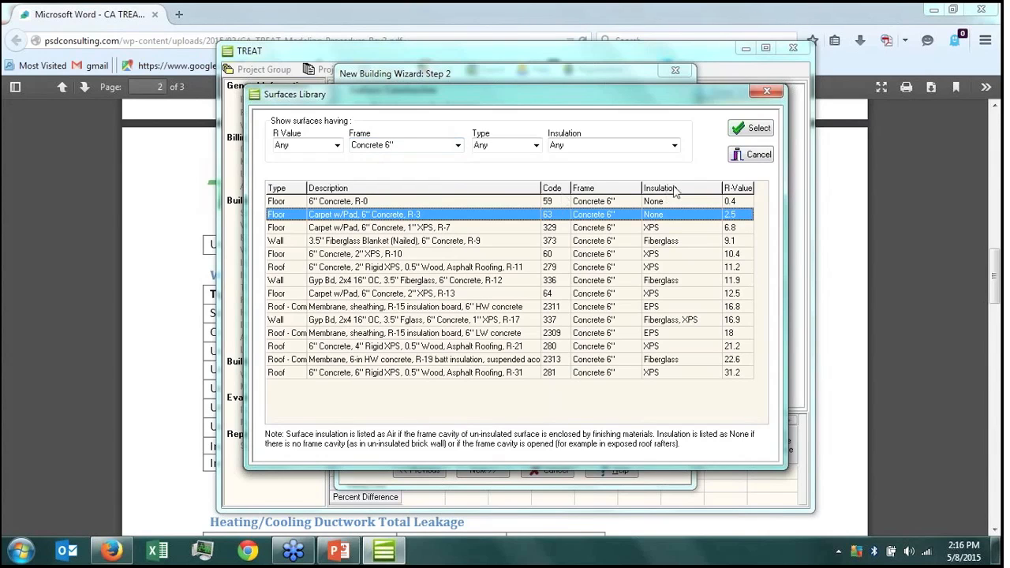
pyautogui.click(755, 130)
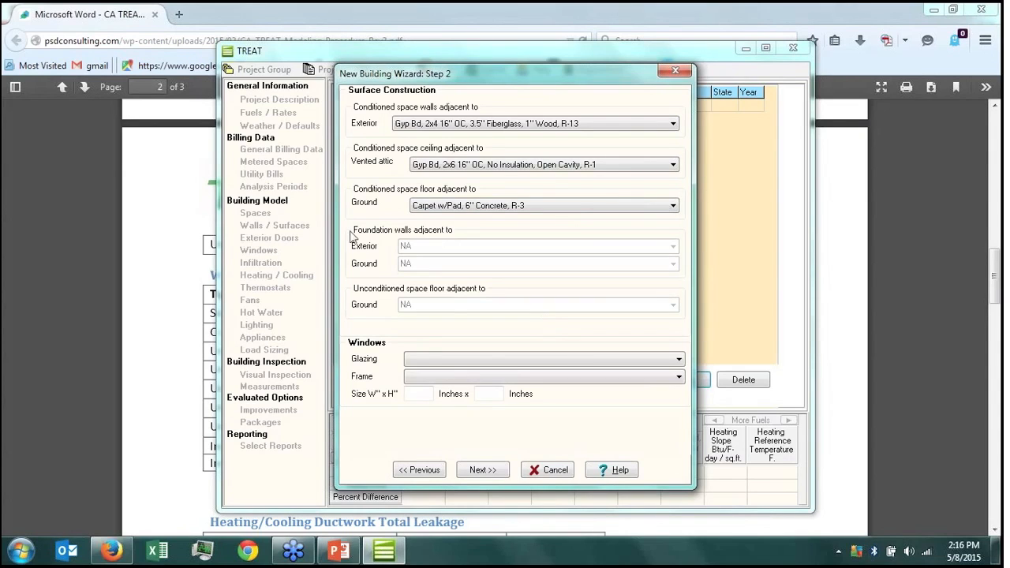
# Set the windows to 1/8" single glass, clear glazing with a Wood/vinyl, Operable frame.
pyautogui.click(474, 358)
pyautogui.click(472, 369)
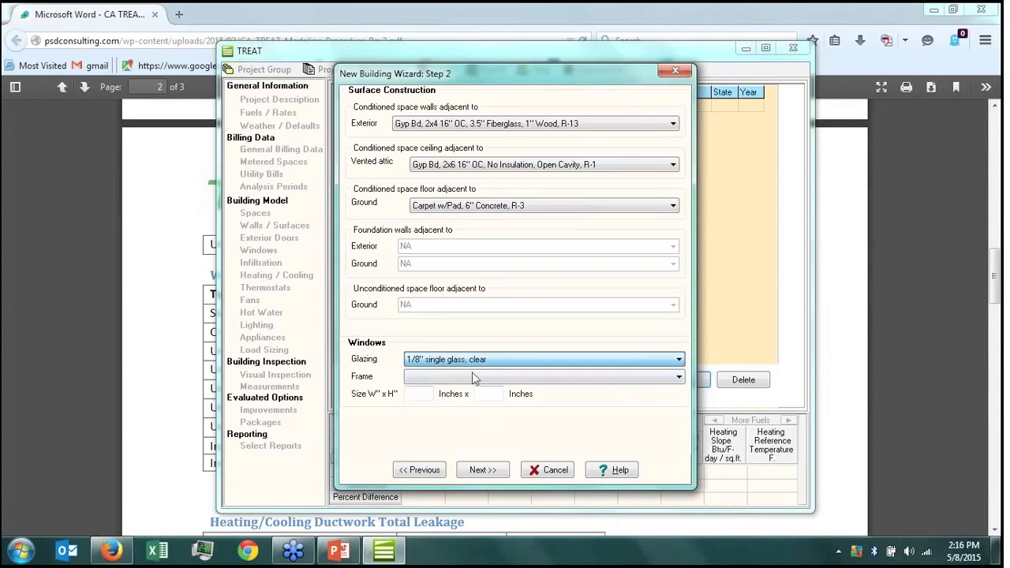
pyautogui.click(471, 381)
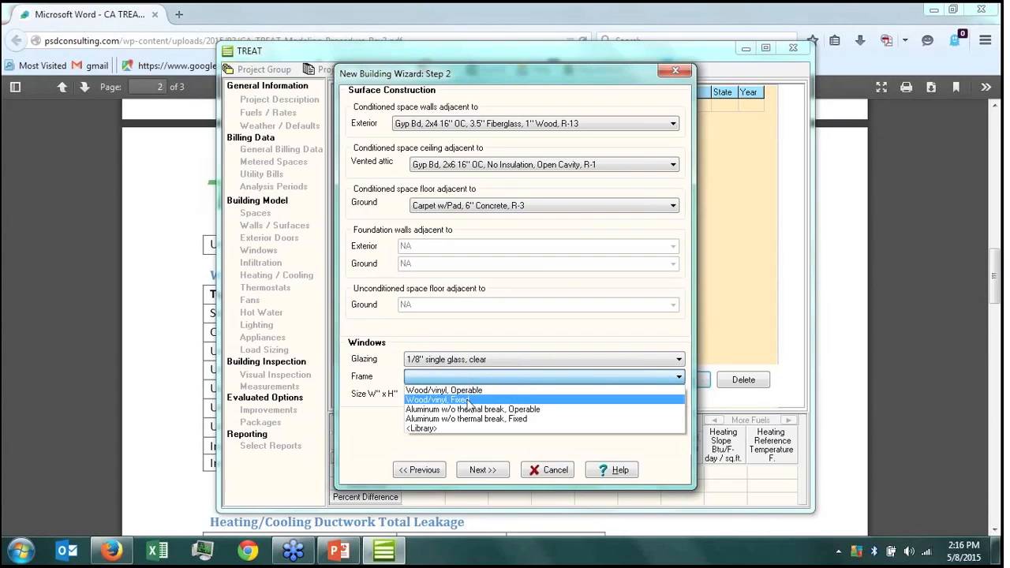
pyautogui.click(470, 392)
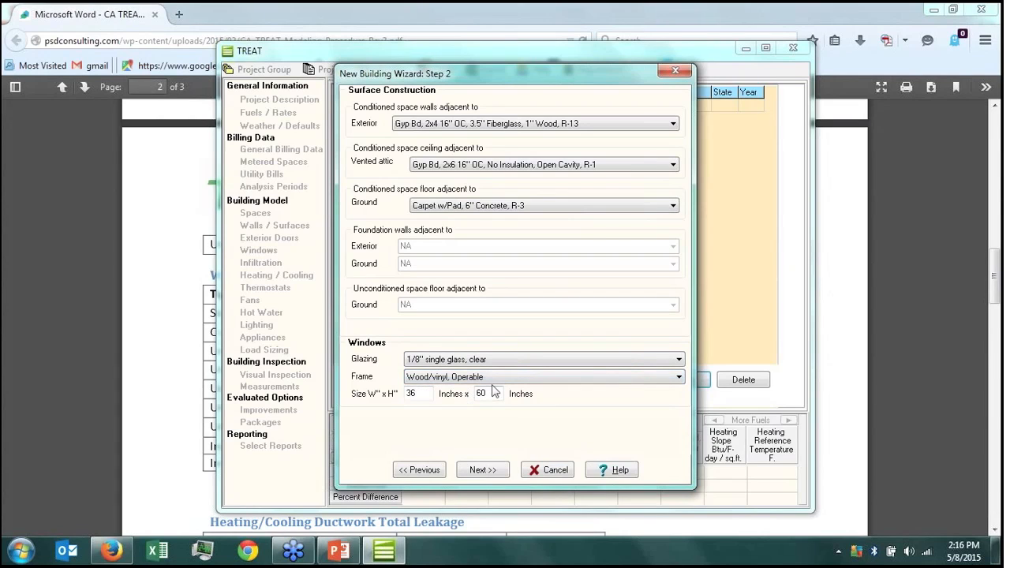
pyautogui.click(597, 362)
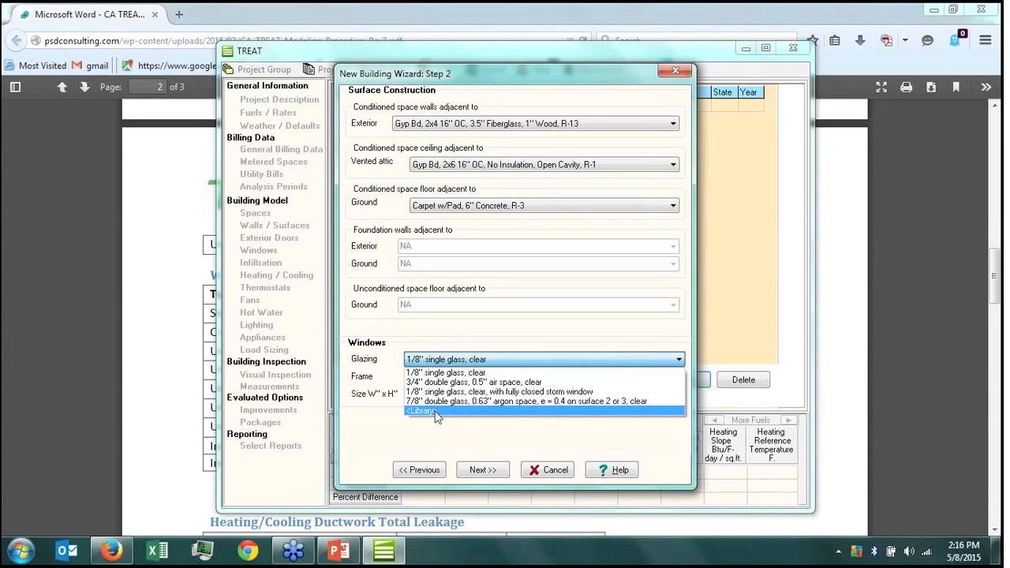
pyautogui.click(450, 374)
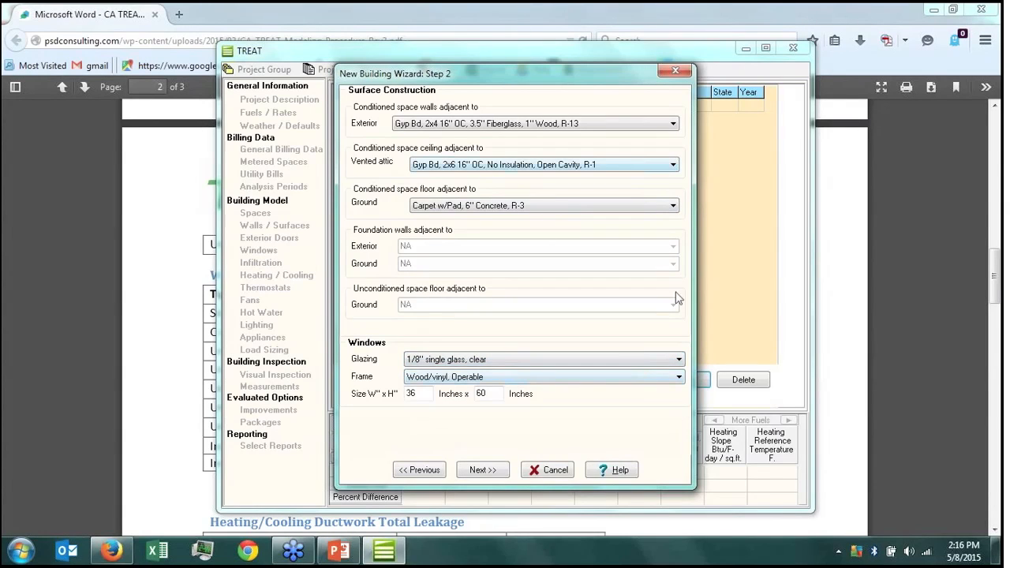